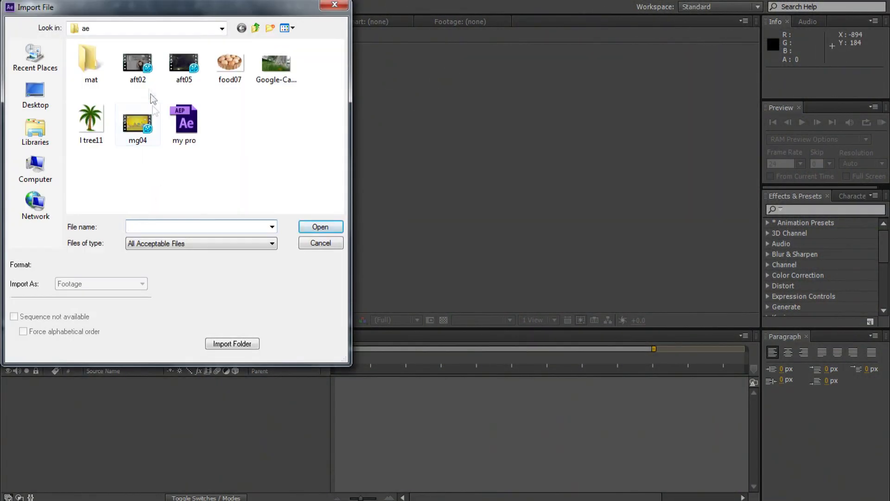
Import the aft02.wmv clip and the tree photo into the project
left_click(138, 65)
left_click(276, 65, "ctrl")
left_click(320, 227)
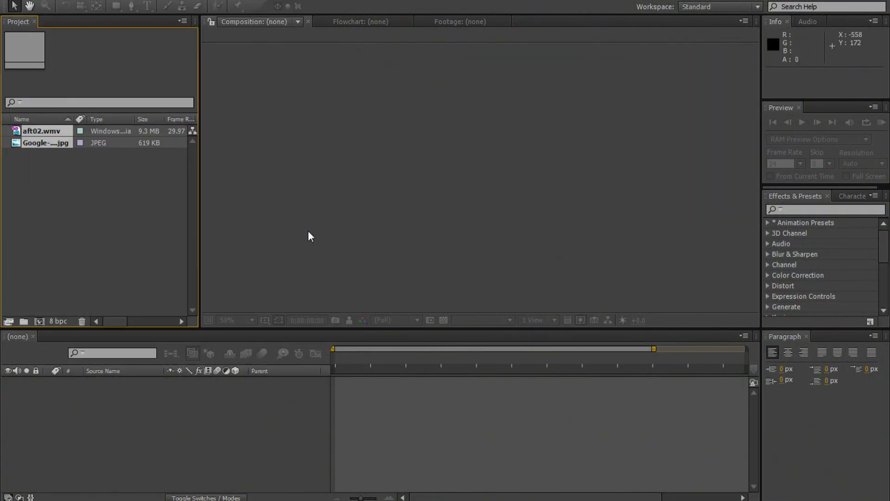
Create a 1920×1080 Comp 1 and add the tree photo to it as a layer
right_click(138, 193)
left_click(158, 195)
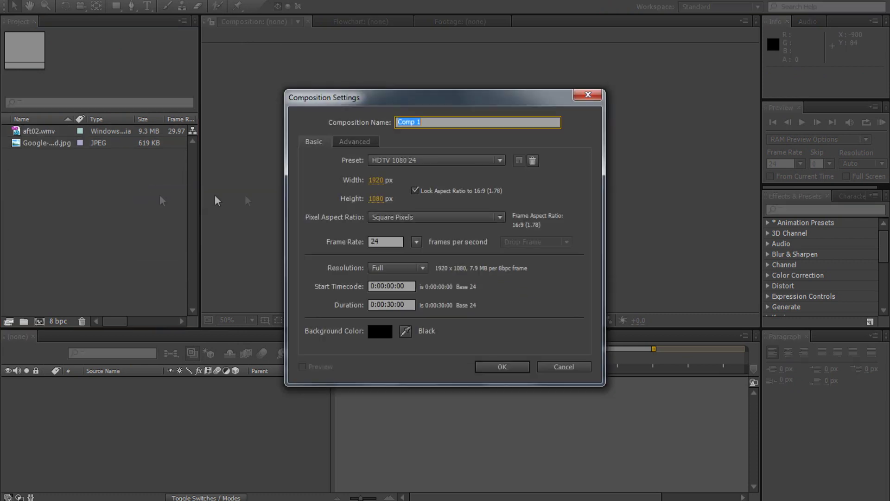
left_click(494, 366)
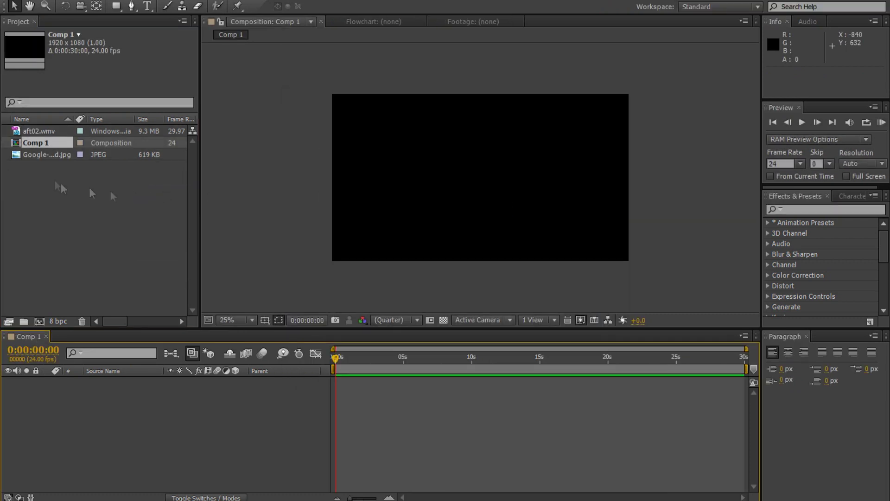
left_click(63, 156)
left_click_drag(154, 374, 190, 413)
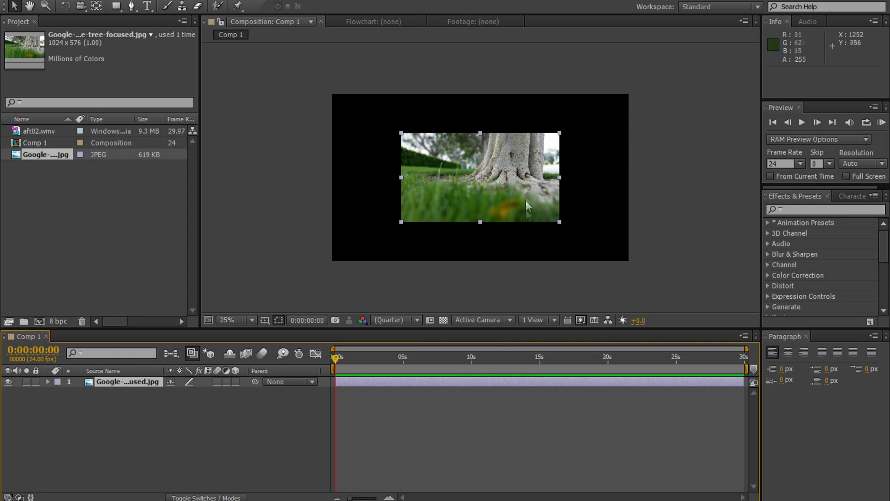
scroll(505, 193, "up", 1)
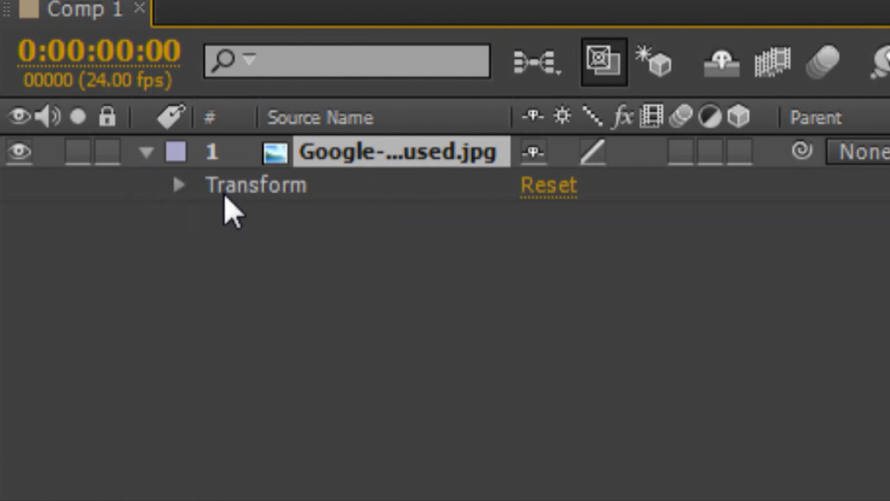
Move the tree photo layer to Position 921, 569 in Comp 1
left_click(179, 182)
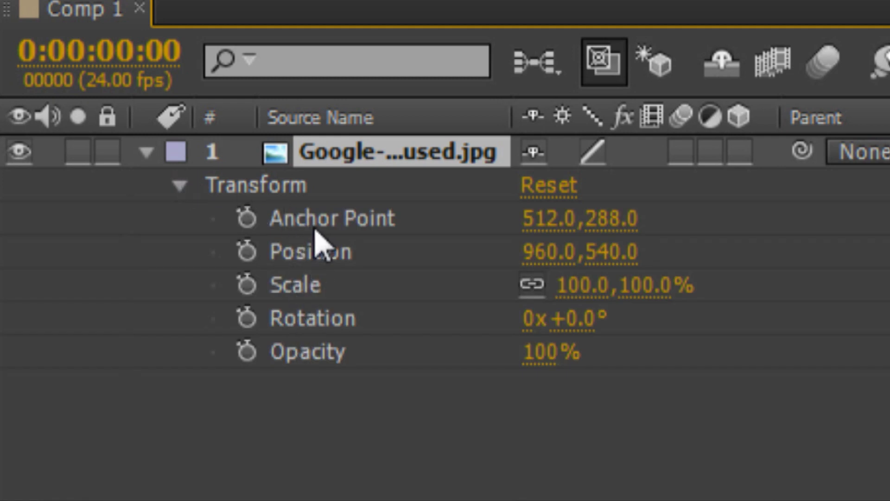
left_click(309, 255)
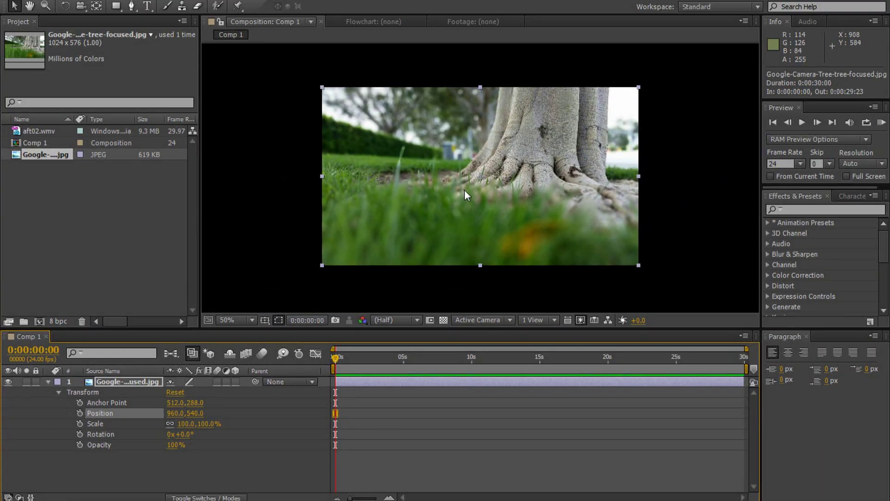
mouse_move(465, 190)
left_mouse_down()
mouse_move(440, 176)
mouse_move(478, 166)
left_mouse_up()
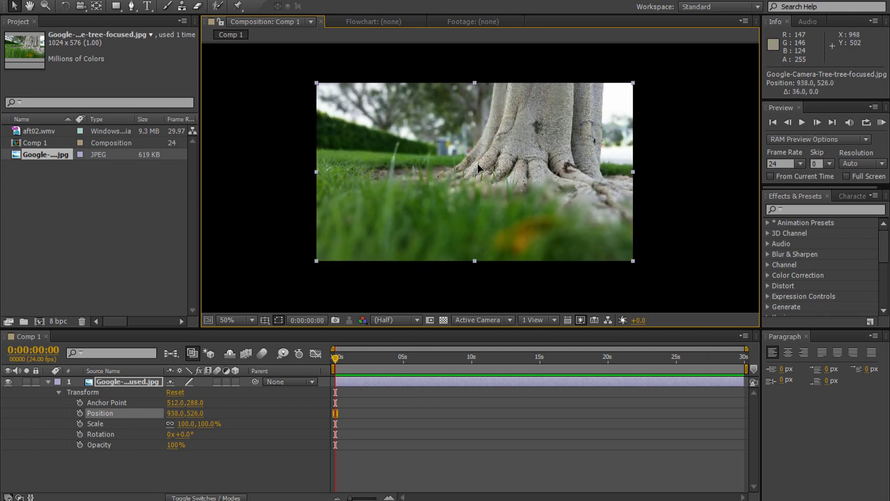
left_click_drag(481, 133, 474, 184)
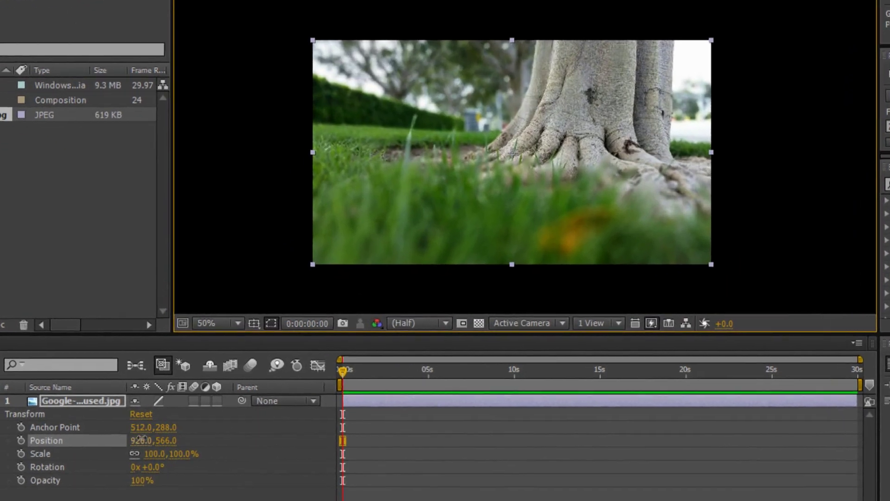
mouse_move(179, 413)
left_mouse_down()
mouse_move(249, 405)
mouse_move(242, 442)
mouse_move(159, 446)
left_mouse_up()
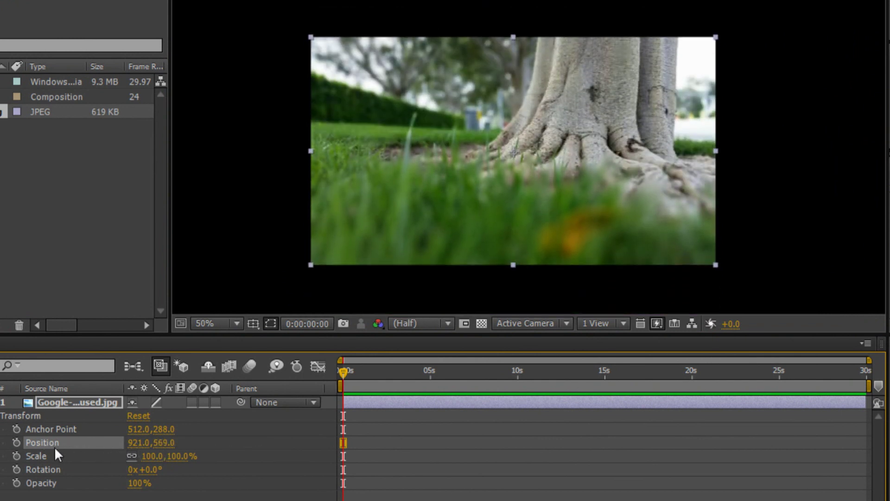
Keyframe the tree photo's Position from 921, 569 at 0 s to 1291, 563 at 5 s
left_click(16, 442)
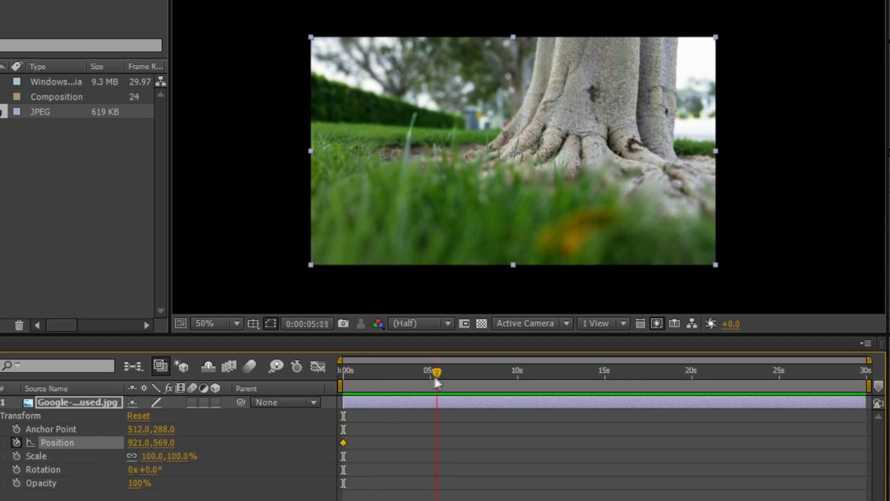
left_click_drag(473, 254, 633, 198)
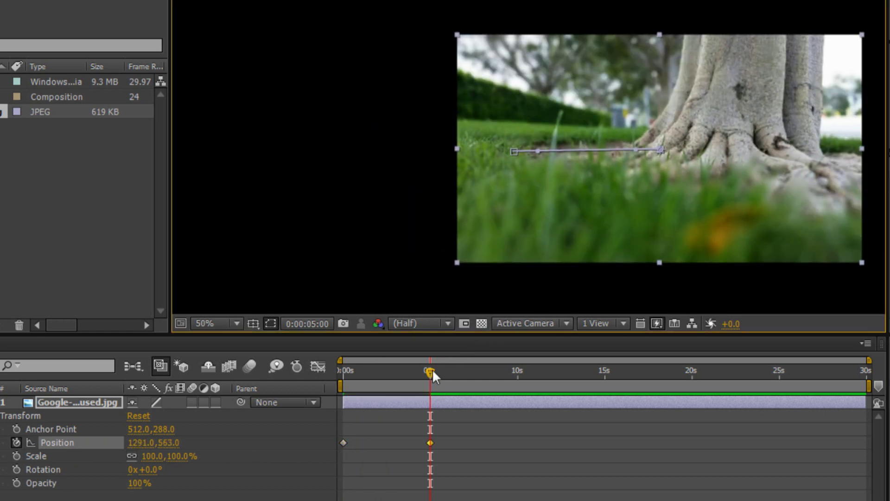
left_click_drag(425, 374, 340, 385)
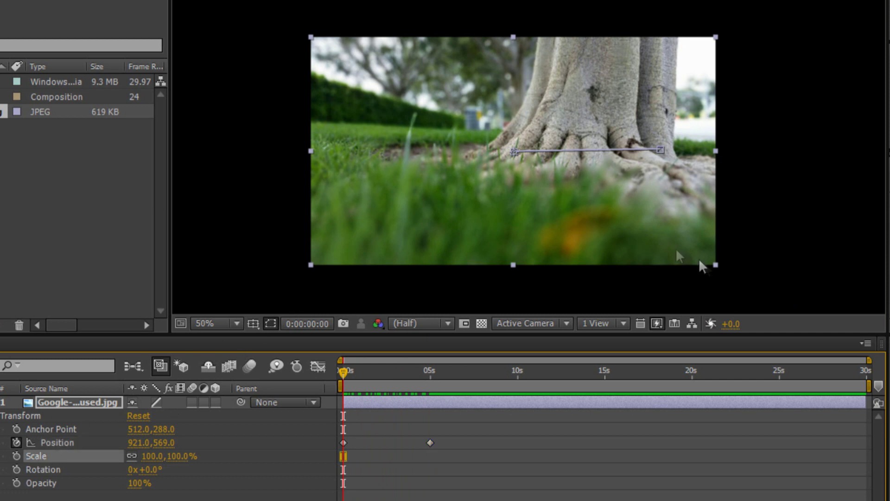
Unlink Scale proportions and set the tree photo's scale to 111.5, 109.5%
left_click_drag(717, 263, 715, 266)
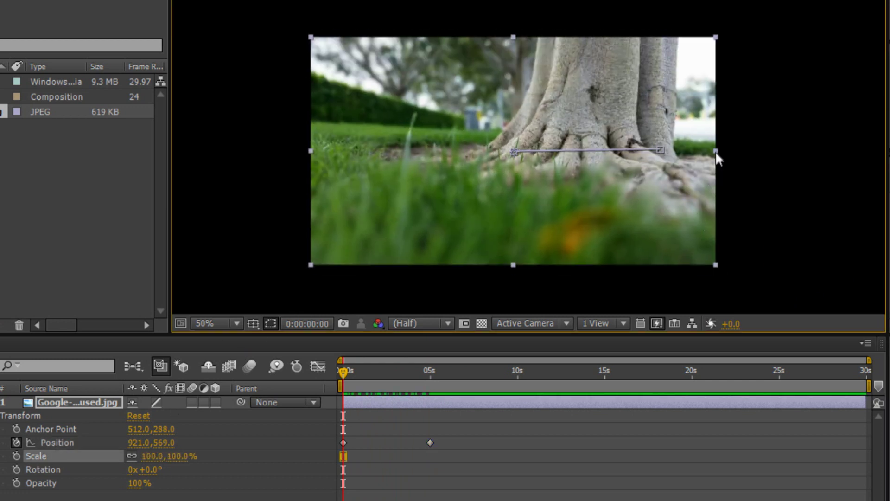
left_click_drag(716, 151, 729, 152)
left_click_drag(513, 37, 521, 51)
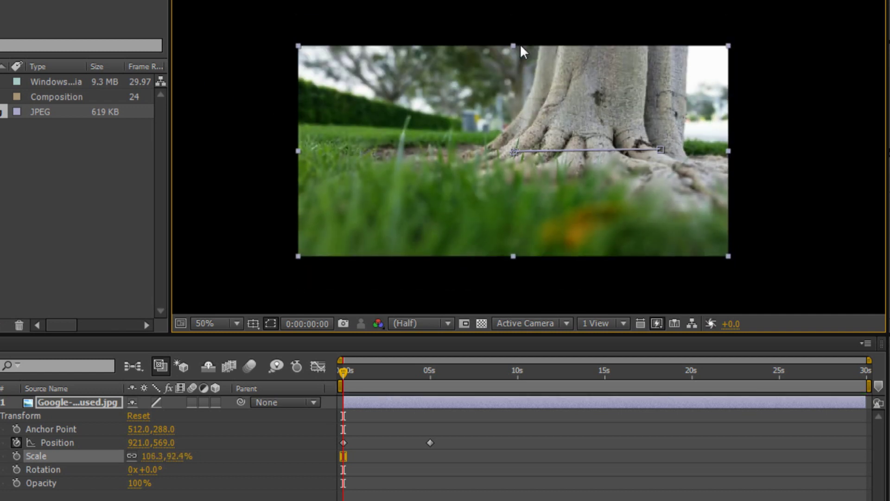
mouse_move(728, 256)
left_mouse_down()
mouse_move(694, 307)
mouse_move(662, 264)
left_mouse_up()
left_click_drag(150, 459, 164, 456)
left_click(132, 455)
left_click_drag(148, 456, 214, 455)
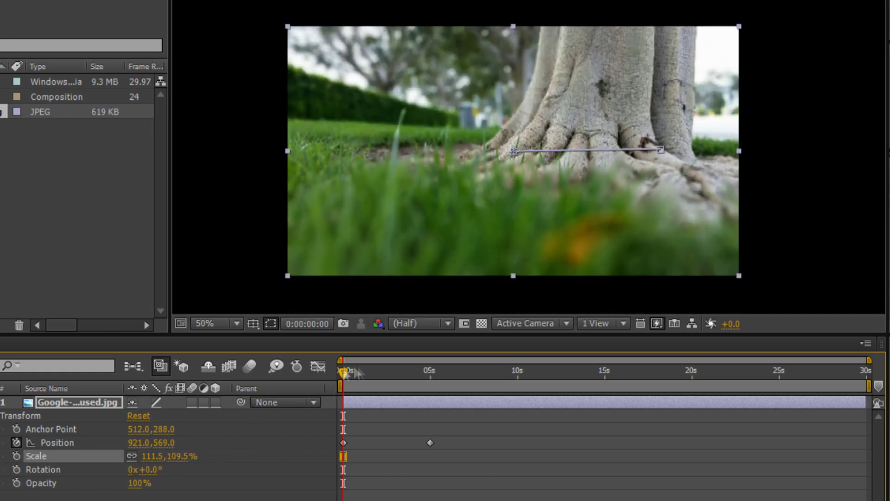
Add Scale keyframes at 4:23 and 9:22, shrinking the photo to 41.4%
left_click_drag(358, 369, 430, 372)
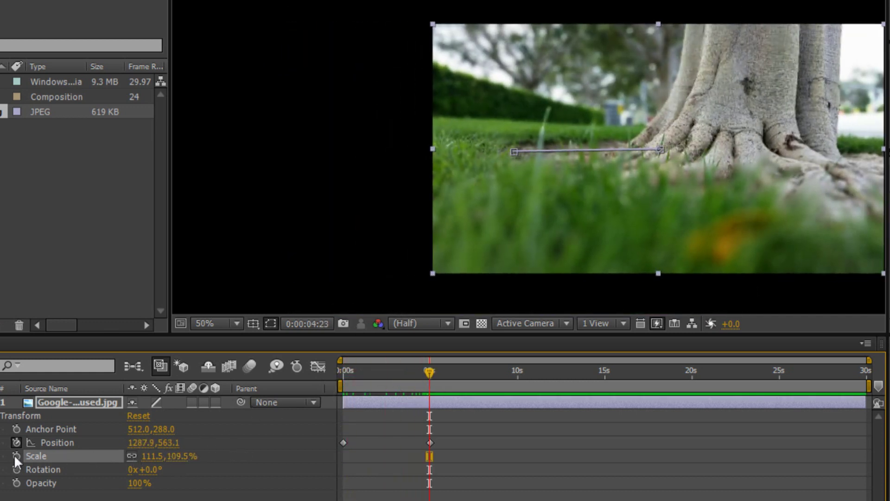
left_click(14, 455)
left_click_drag(429, 372, 516, 374)
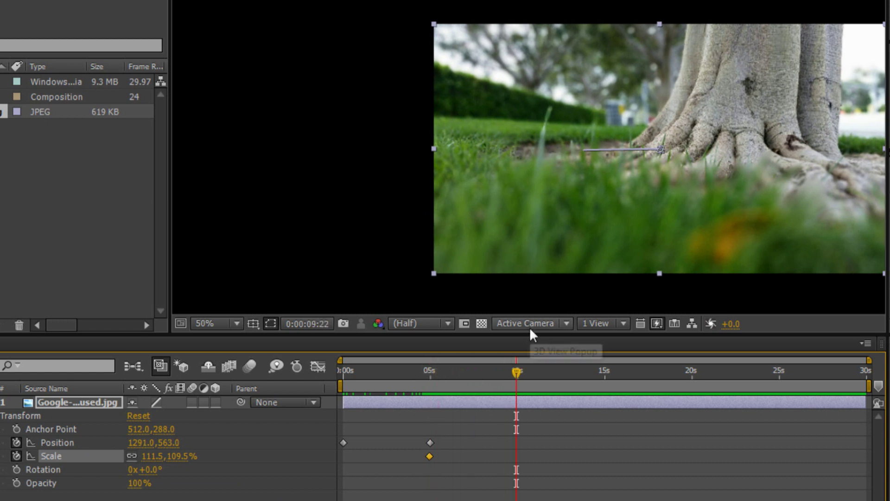
left_click_drag(435, 25, 536, 104)
mouse_move(516, 371)
left_mouse_down()
mouse_move(376, 373)
mouse_move(516, 396)
left_mouse_up()
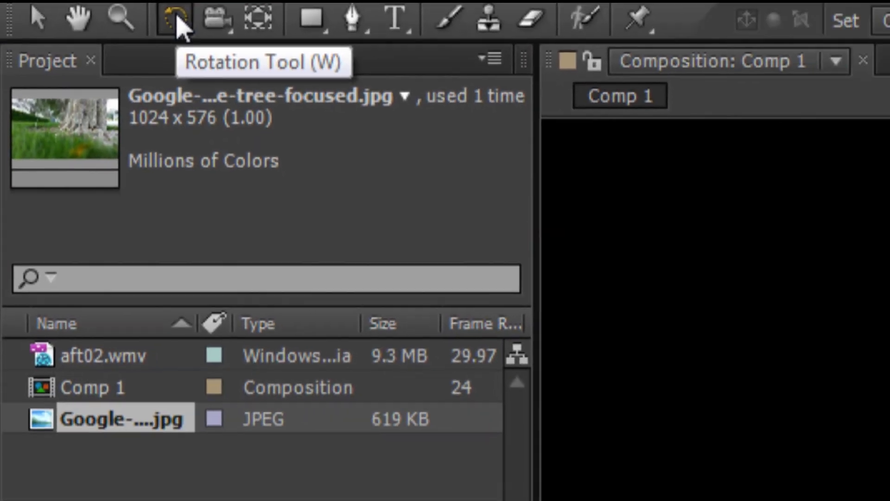
Set a starting Rotation keyframe near 0° at 9:23 for the tree photo
left_click(66, 7)
mouse_move(529, 180)
left_mouse_down()
mouse_move(533, 211)
mouse_move(570, 181)
left_mouse_up()
key("ctrl+z")
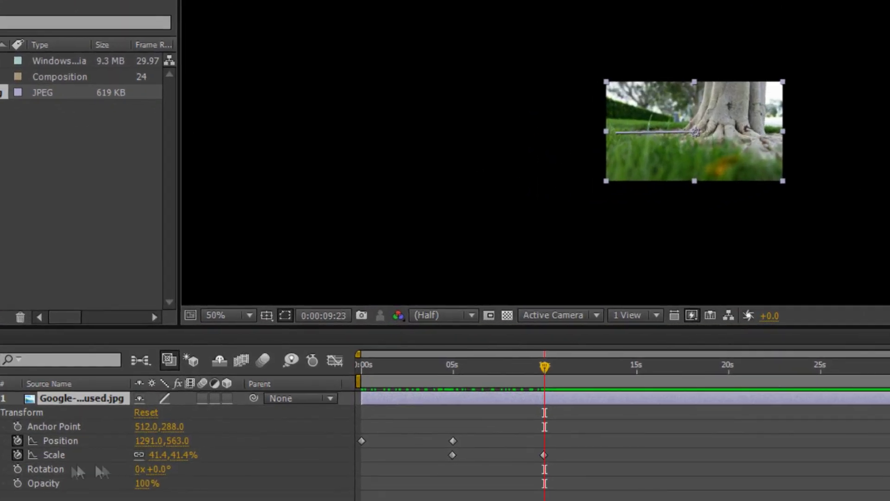
left_click_drag(148, 469, 140, 482)
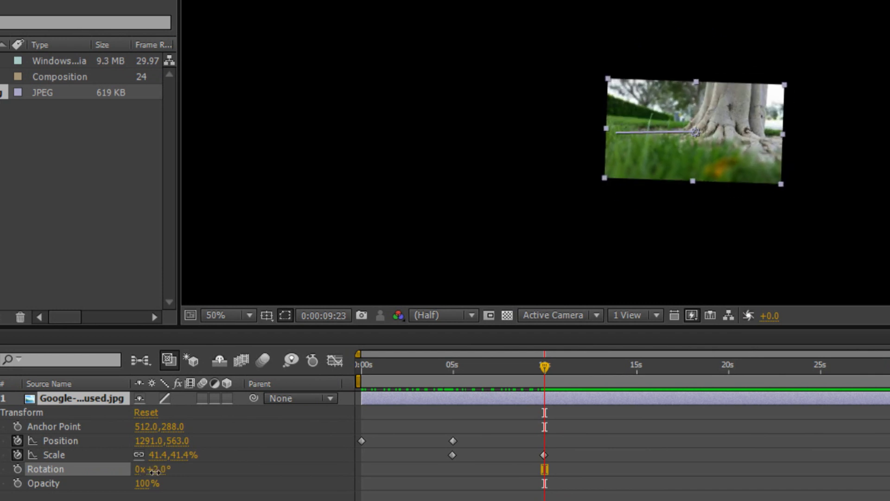
left_click(17, 470)
Rotate the photo to 2x+19.0° at 14:22 and add a 100% Opacity keyframe
left_click(635, 382)
mouse_move(142, 469)
left_mouse_down()
mouse_move(111, 471)
mouse_move(159, 481)
left_mouse_up()
left_click(145, 468)
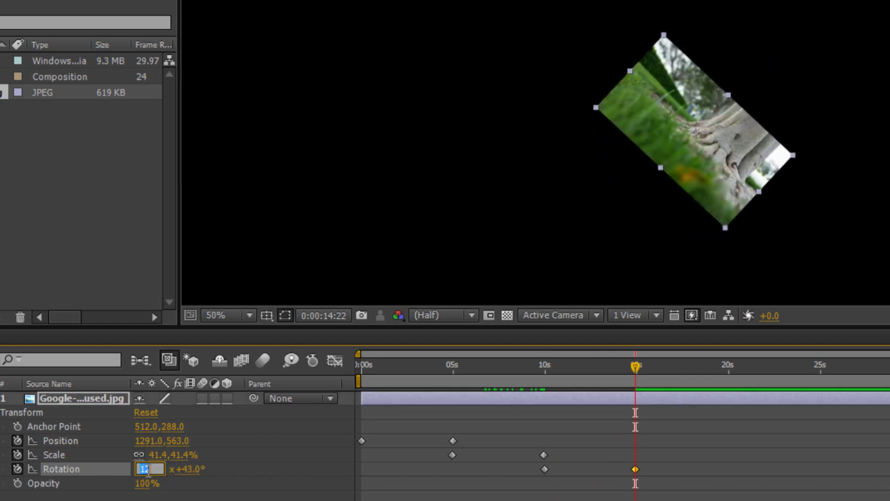
type("0")
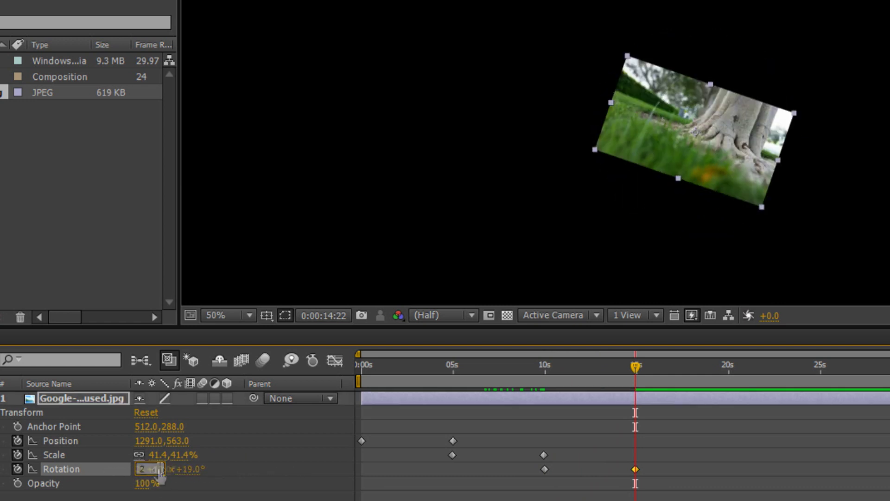
left_click_drag(630, 363, 543, 379)
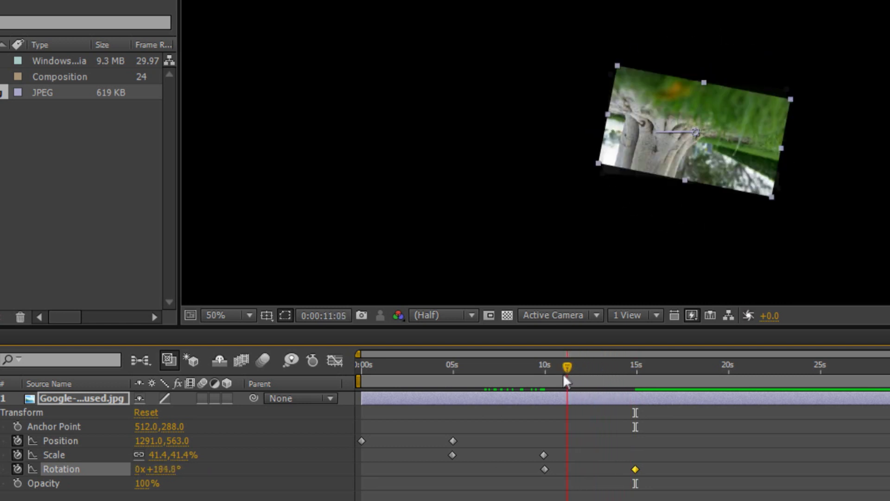
left_click_drag(543, 366, 635, 367)
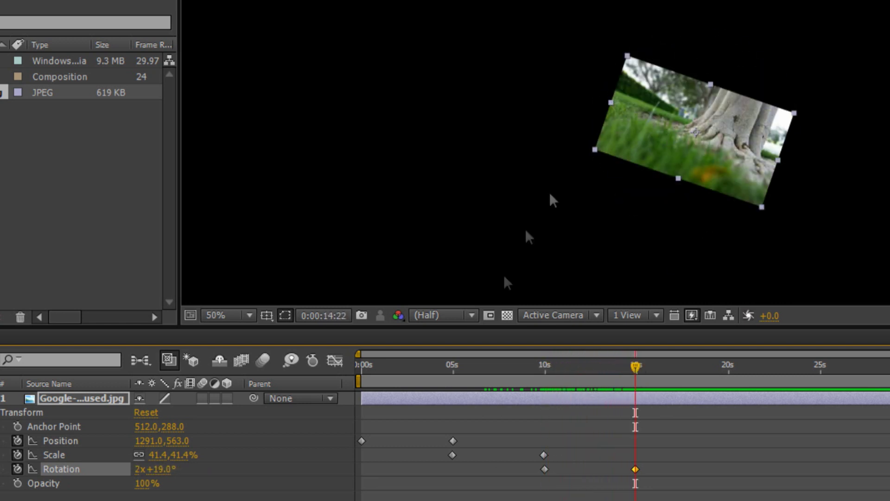
left_click(56, 482)
mouse_move(142, 483)
left_mouse_down()
mouse_move(32, 481)
mouse_move(321, 424)
left_mouse_up()
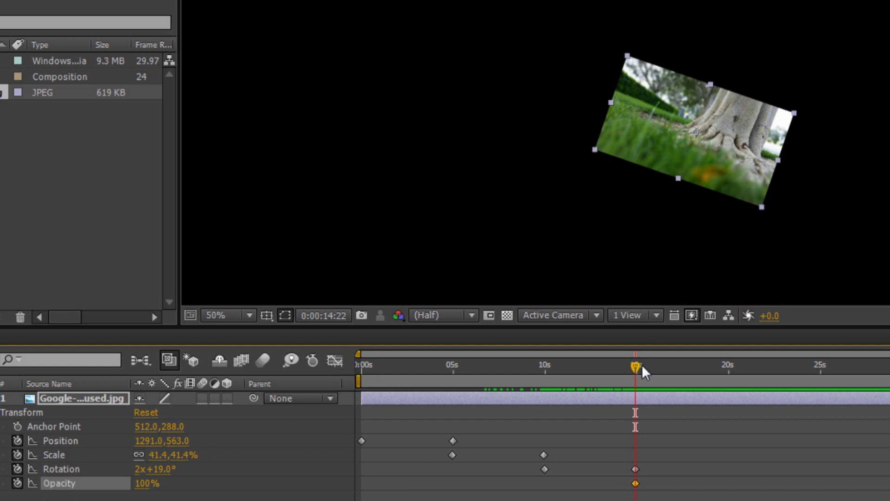
Fade the tree photo to 0% opacity near 18 s, then preview from the start
left_click_drag(150, 484, 112, 485)
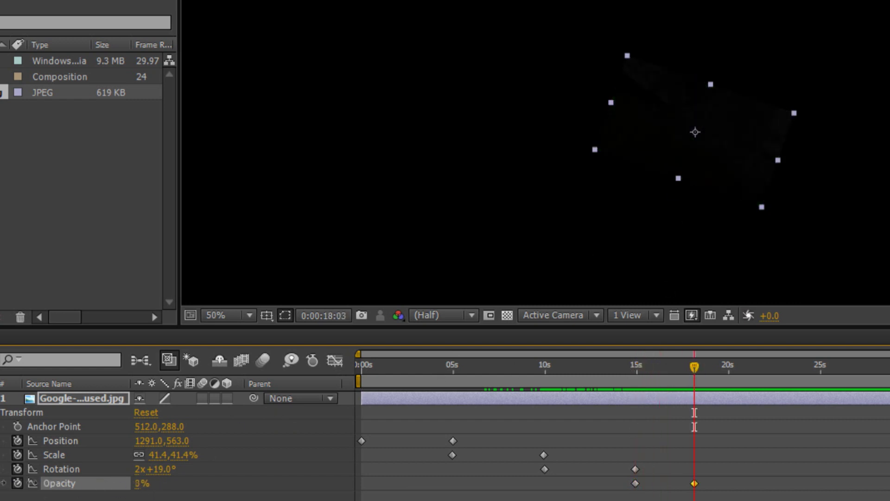
left_click_drag(691, 368, 326, 399)
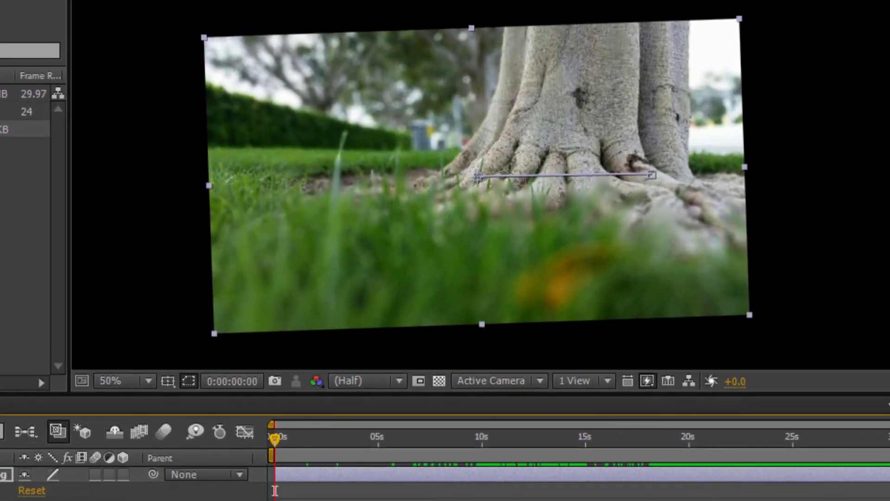
key("space")
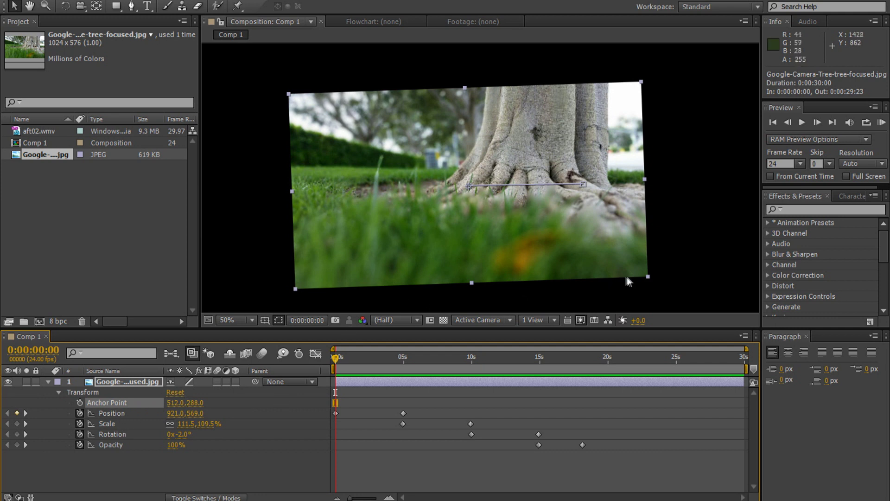
Scale the tree photo down to 100.5% at 0 s, adding a Scale keyframe
mouse_move(647, 277)
left_mouse_down()
mouse_move(610, 258)
mouse_move(630, 269)
left_mouse_up()
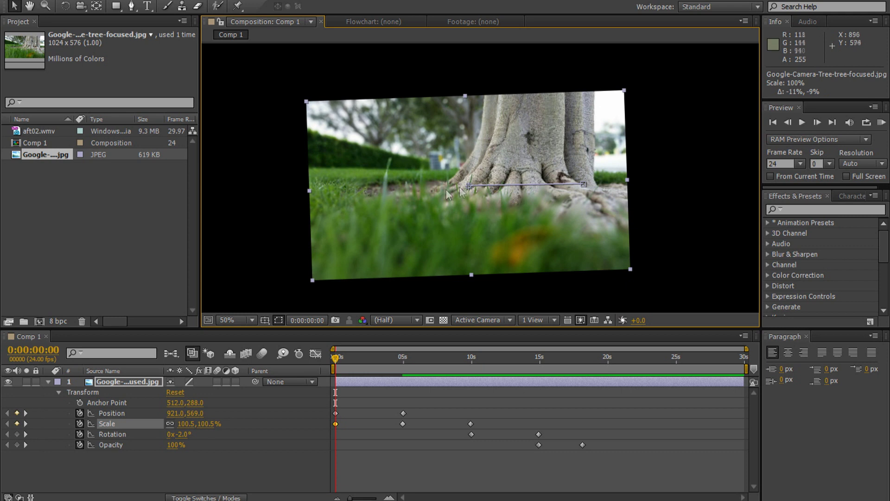
Tilt the tree photo about 11° and move its motion path's first point lower-left
left_click(65, 7)
left_click_drag(452, 197, 459, 189)
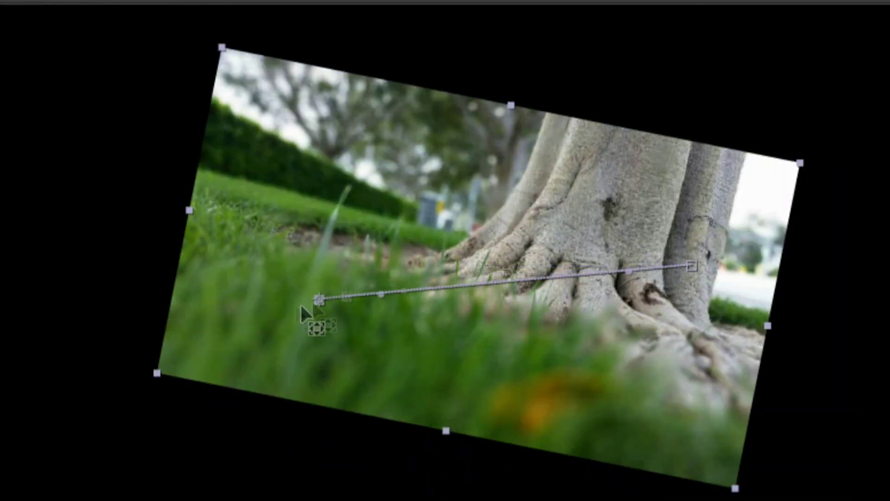
left_click_drag(301, 307, 202, 345)
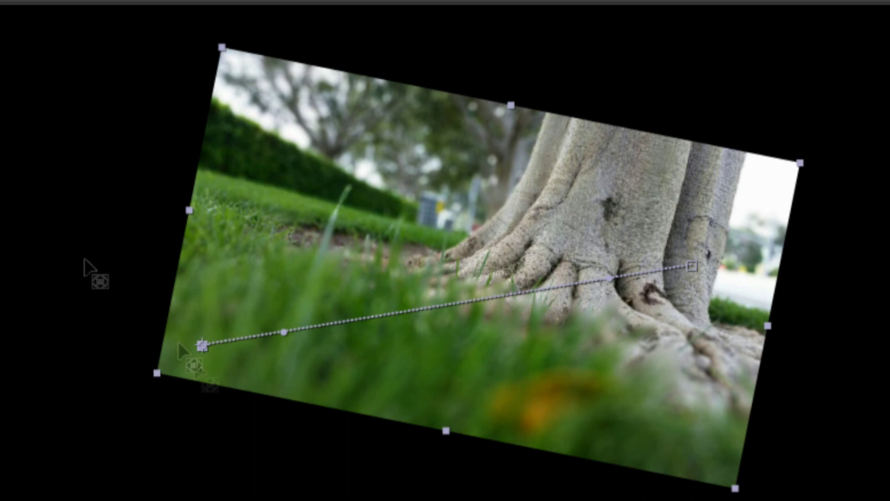
key("space")
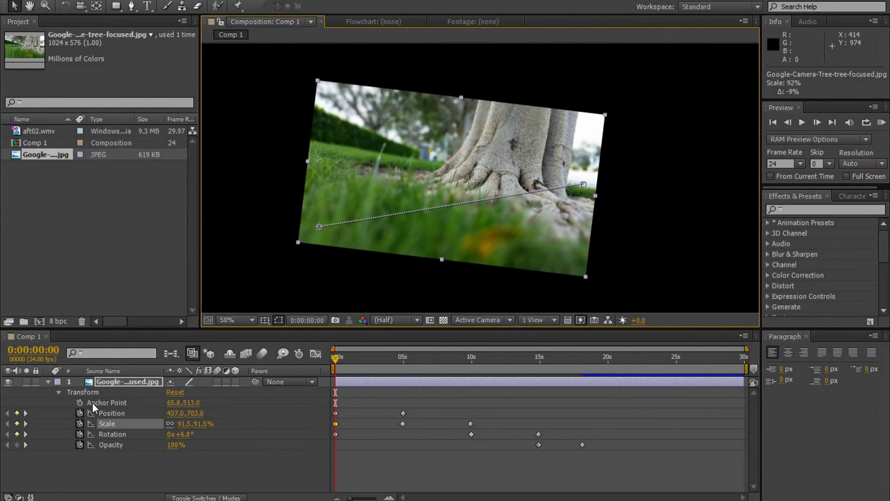
Shift the tree photo's Anchor Point to 46.8, 500.0
left_click(95, 402)
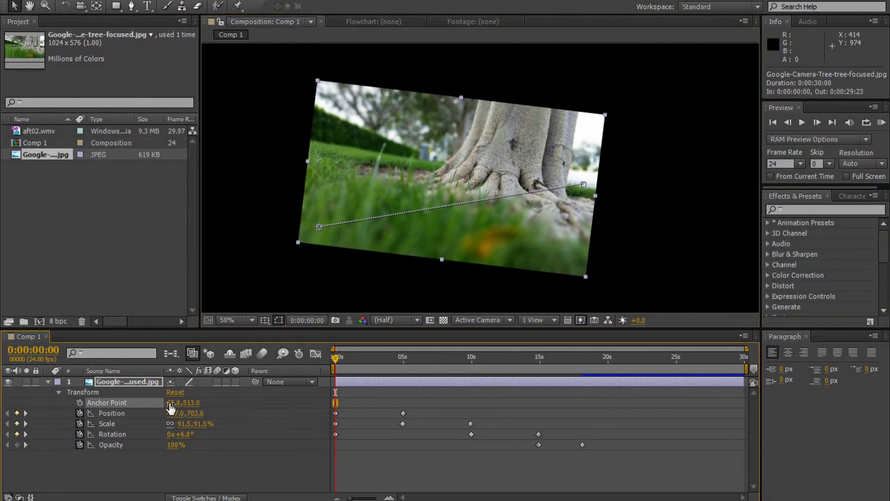
left_click_drag(206, 402, 181, 404)
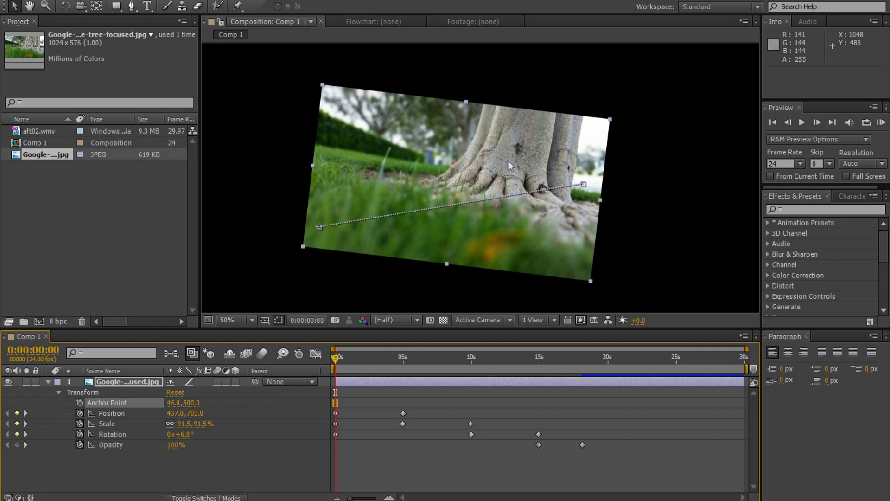
right_click(124, 210)
Create Comp 2 and scale the tree photo up to fill its frame
left_click(502, 367)
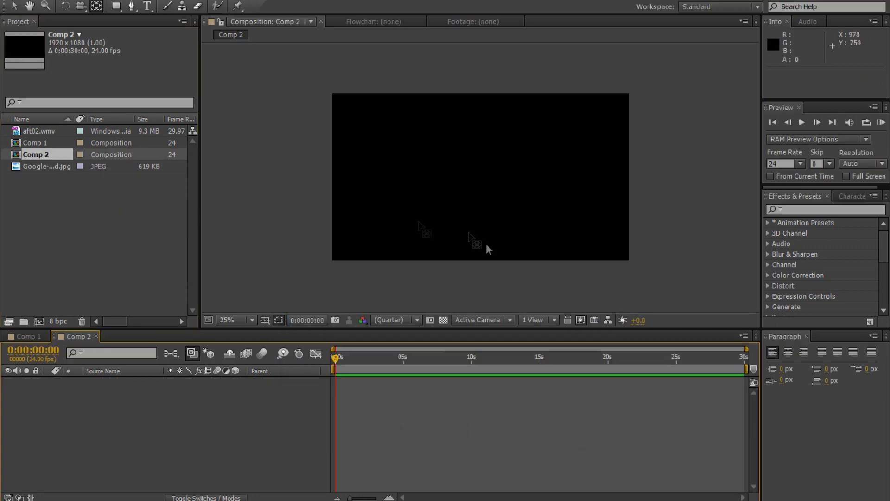
left_click_drag(46, 166, 463, 180)
left_click_drag(558, 225, 632, 279)
Add aft02.wmv at 32% scale, parked off the left edge at -456, 904
left_click_drag(42, 131, 491, 187)
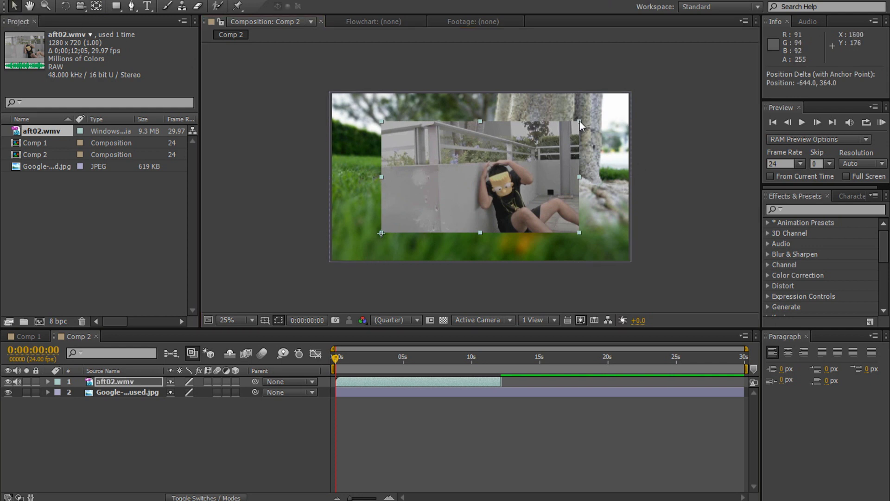
left_click_drag(579, 121, 444, 197)
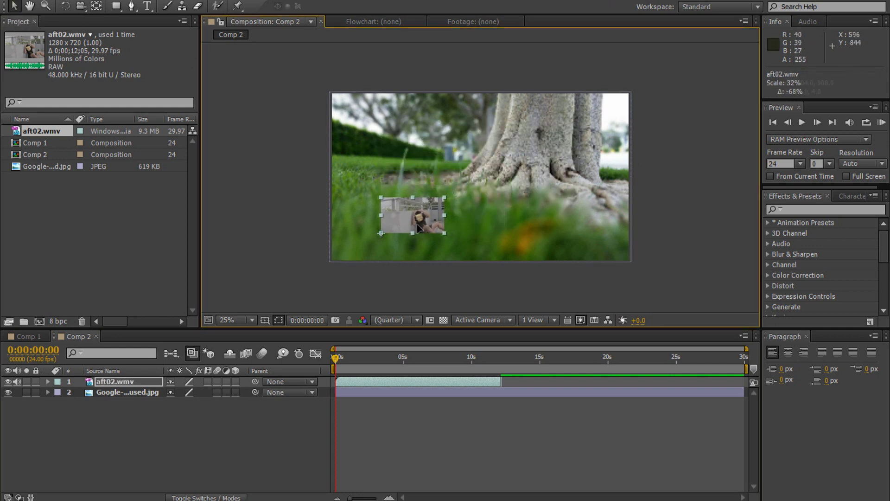
left_click_drag(408, 226, 301, 225)
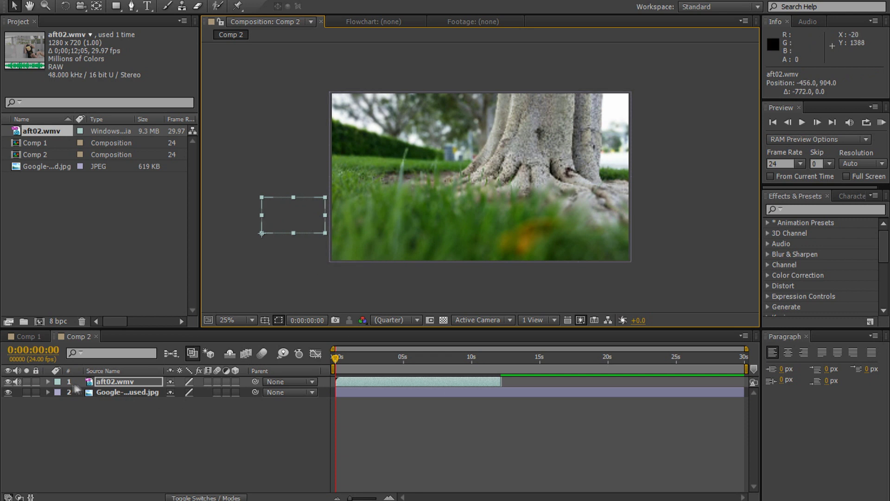
left_click(48, 381)
Keyframe the clip's Position at 0 s and slide it into the frame by 2:02
left_click(58, 392)
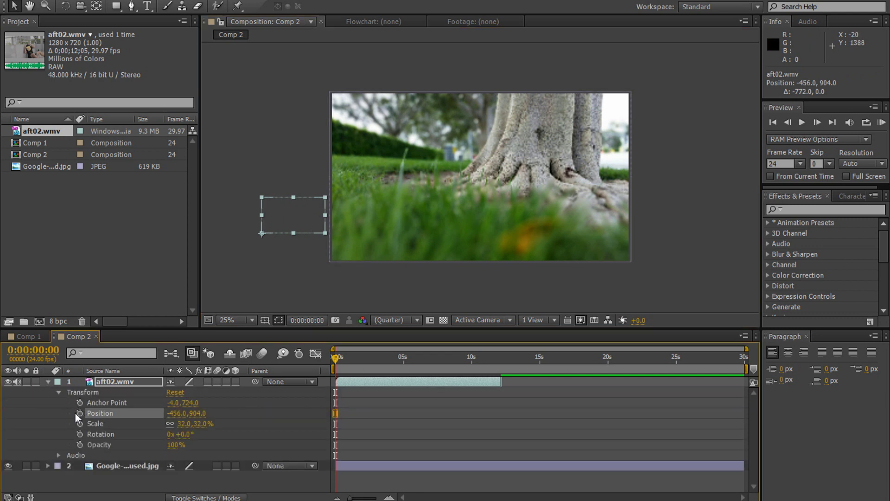
left_click(80, 413)
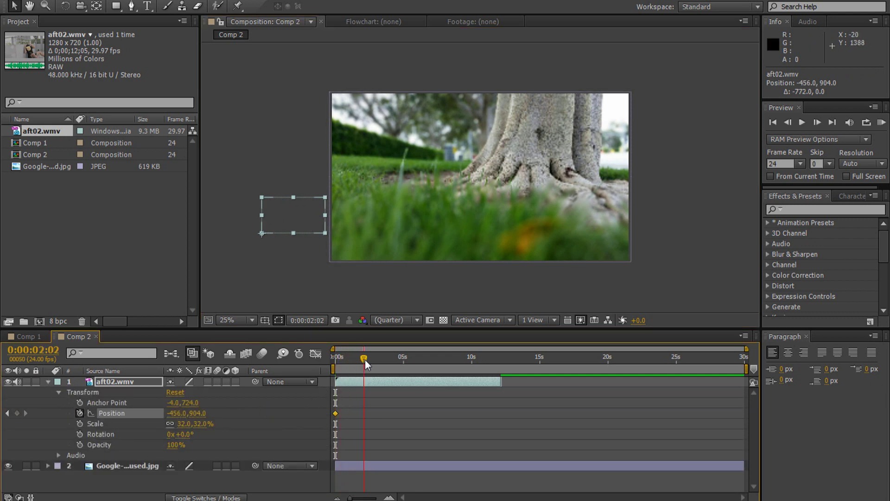
left_click_drag(346, 223, 416, 223)
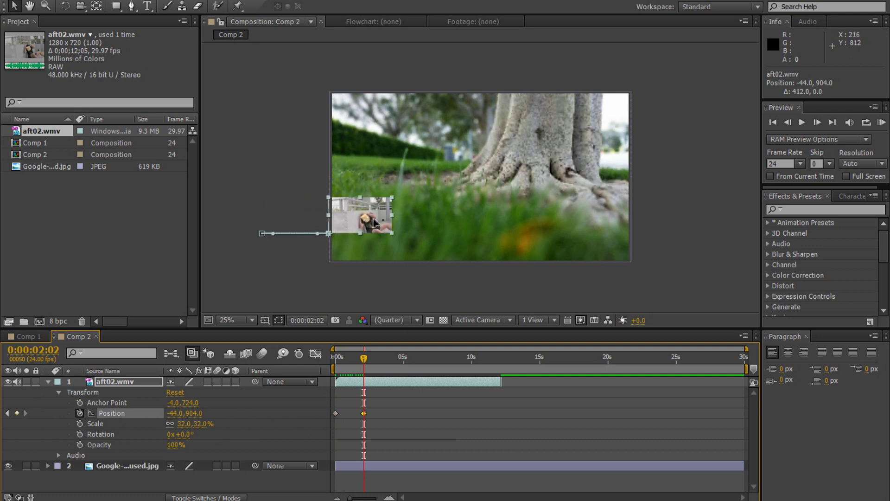
Keyframe Scale so the clip grows to 75.1% at 488, 804 by 4:18
left_click(80, 423)
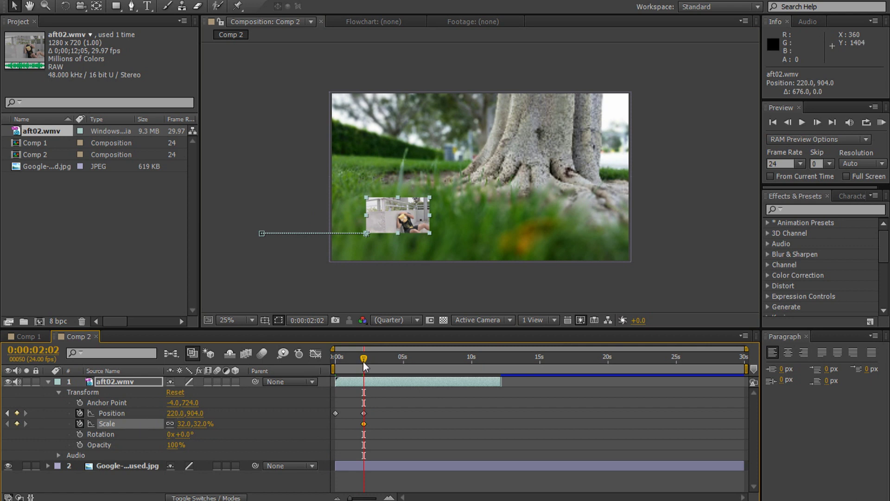
left_click_drag(364, 359, 400, 357)
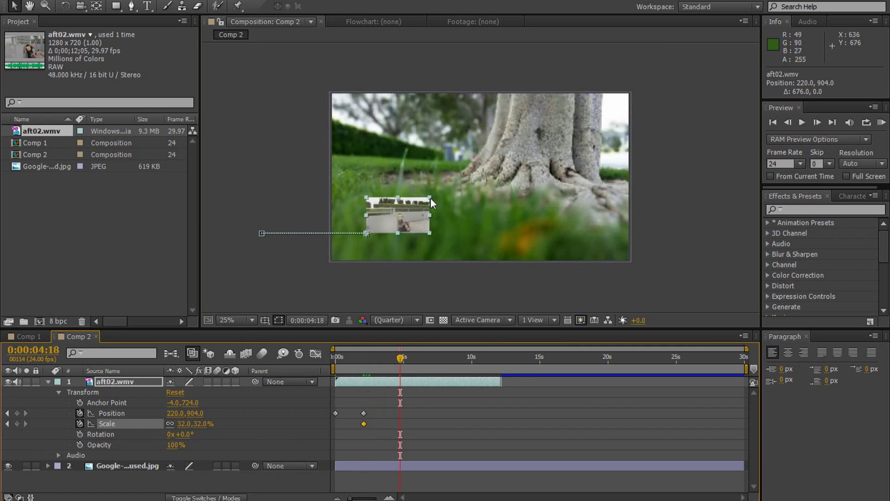
left_click_drag(430, 198, 515, 149)
left_click_drag(429, 206, 475, 184)
Start keyframing the clip's Rotation
left_click(79, 435)
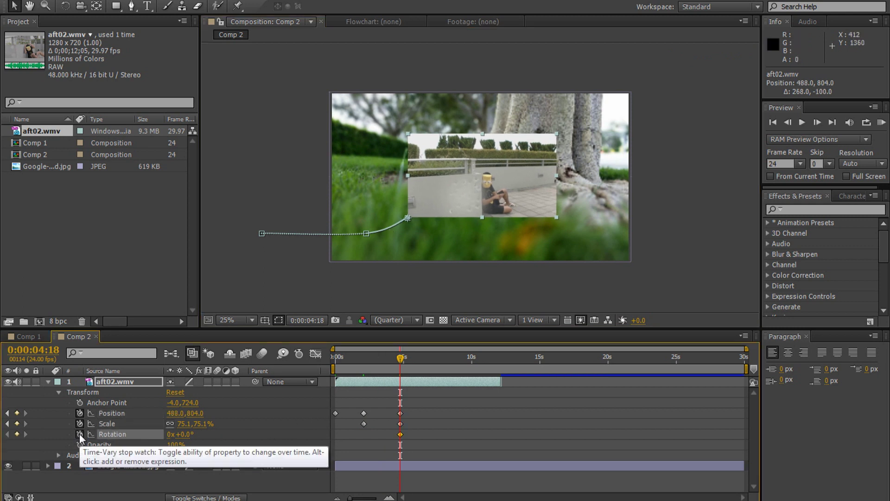
Keyframe aft02.wmv from 4:18 to 9:22: rotation to 2 revolutions, opacity 100% to 0%
left_click(79, 444)
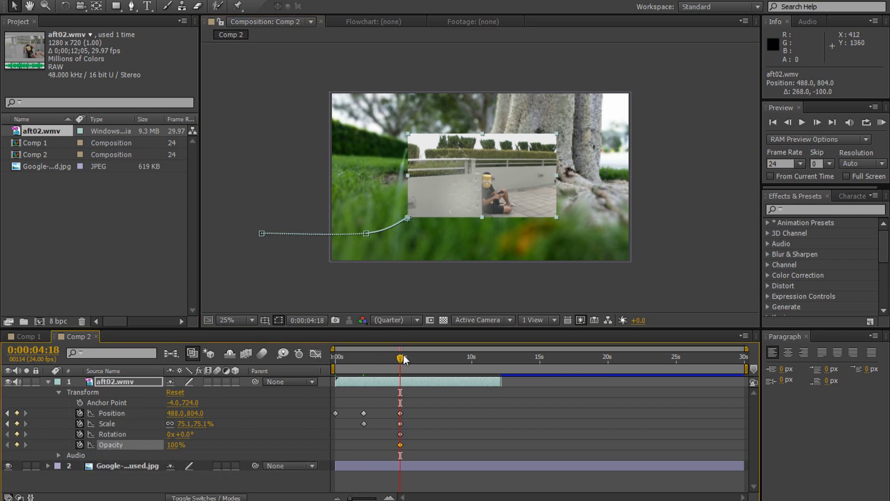
left_click_drag(432, 358, 471, 358)
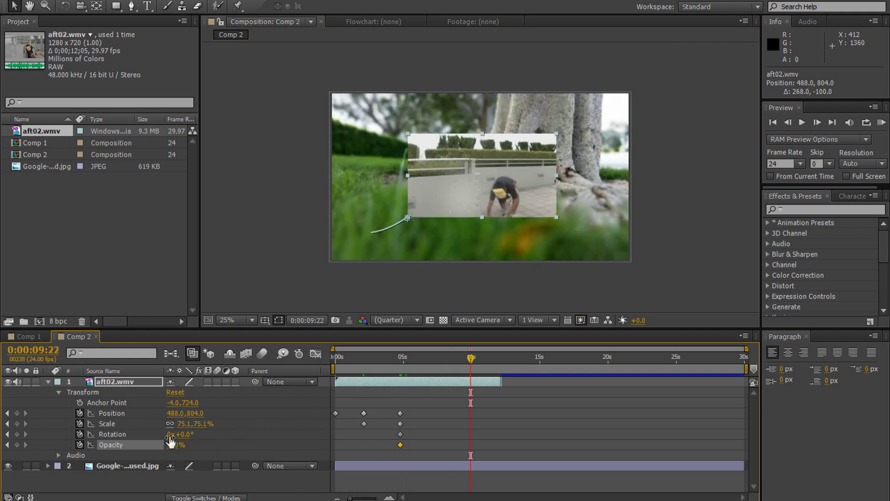
type("2")
key("Return")
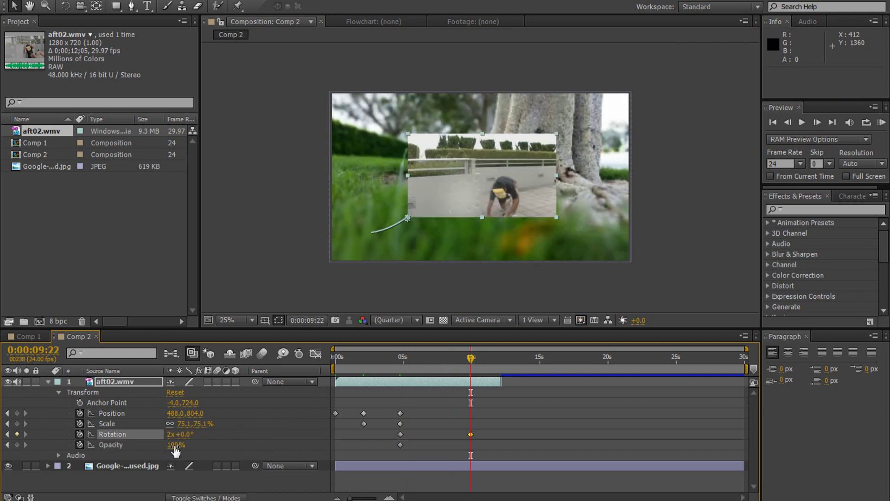
left_click_drag(175, 446, 139, 446)
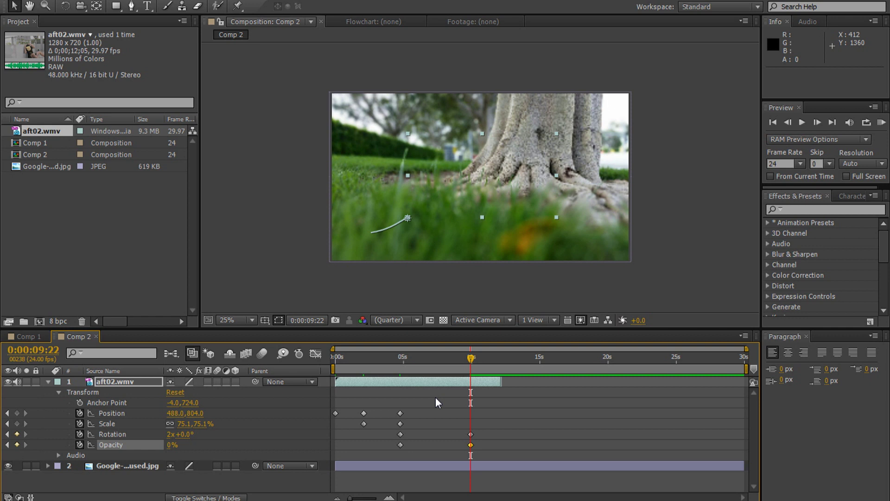
key("Home")
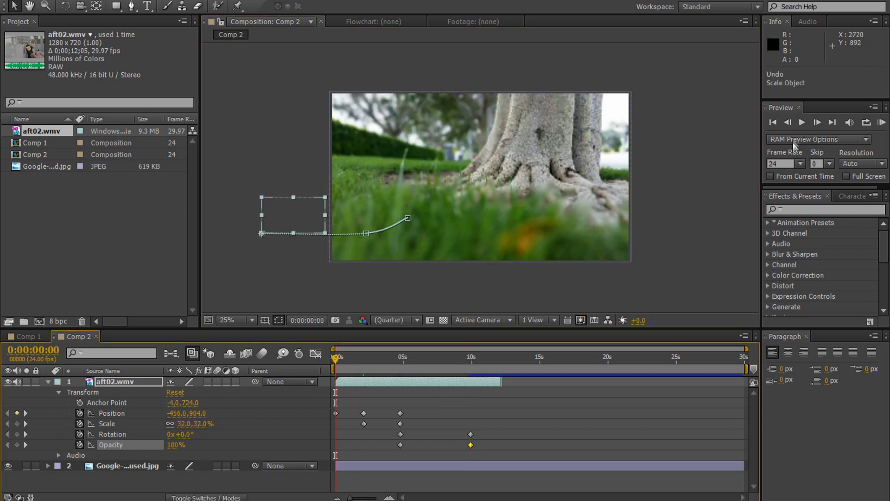